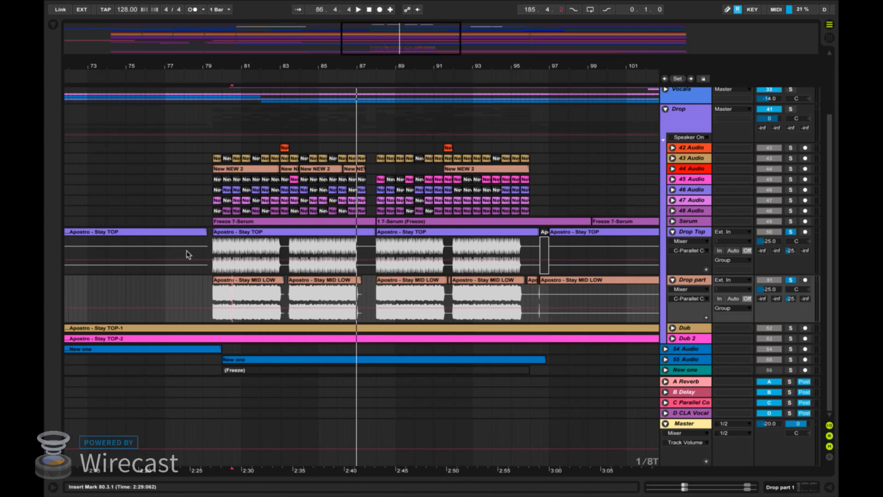
# Step: Play the soloed Drop Top and Drop part tracks from the start of the drop at 79.2.3
pyautogui.click(212, 254)
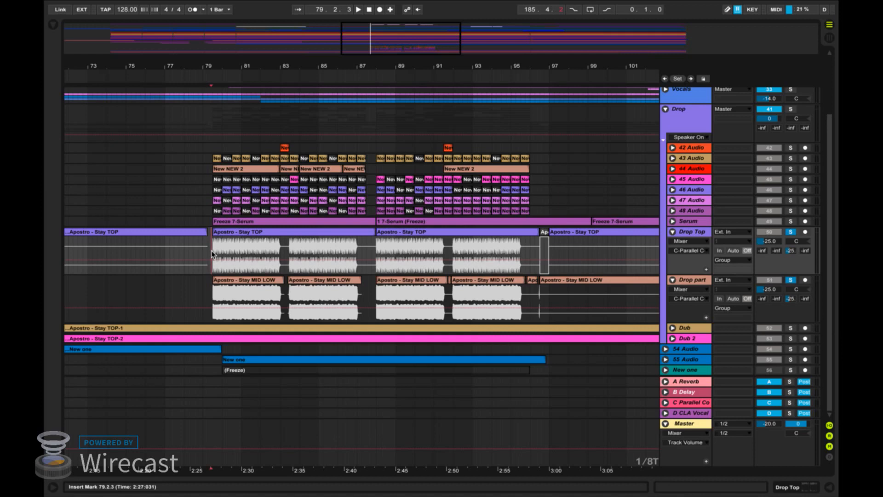
pyautogui.press('space')
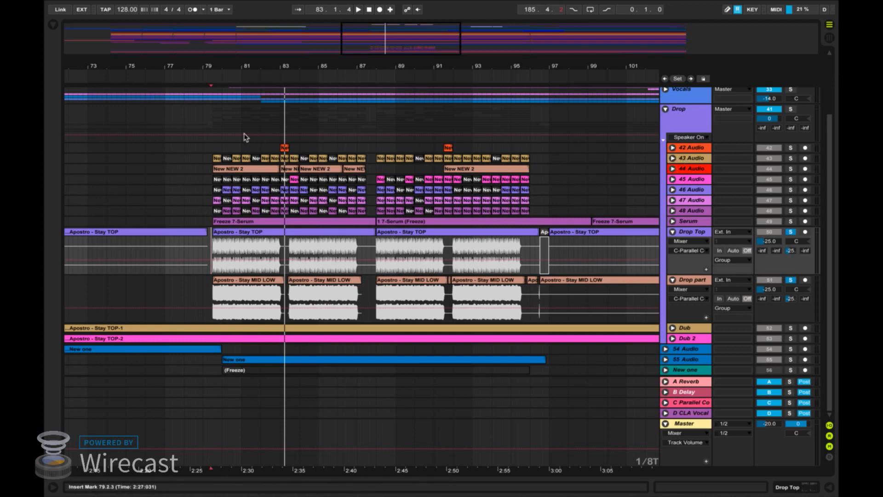
# Step: Unfold all tracks in the arrangement and examine the waveforms of the Drop group's layers around bars 79 to 97
pyautogui.keyDown('alt'); pyautogui.click(673, 179); pyautogui.keyUp('alt')
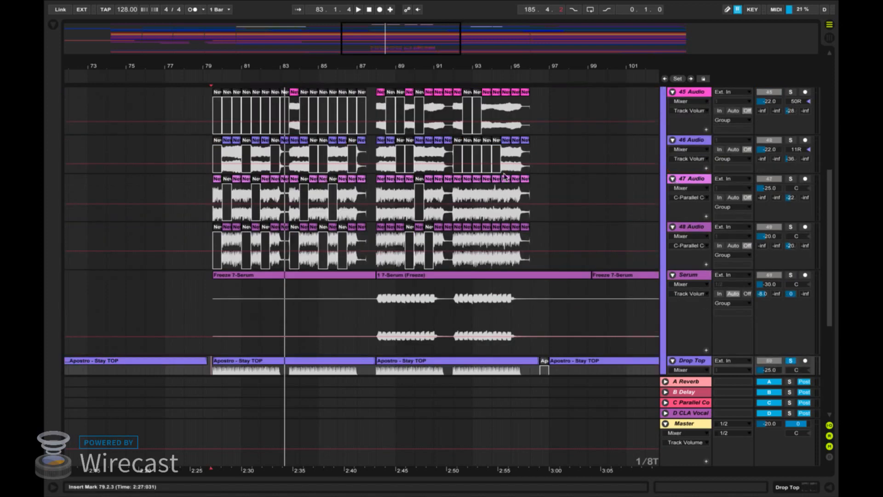
pyautogui.scroll(-5, 469, 178)
pyautogui.scroll(-5, 469, 177)
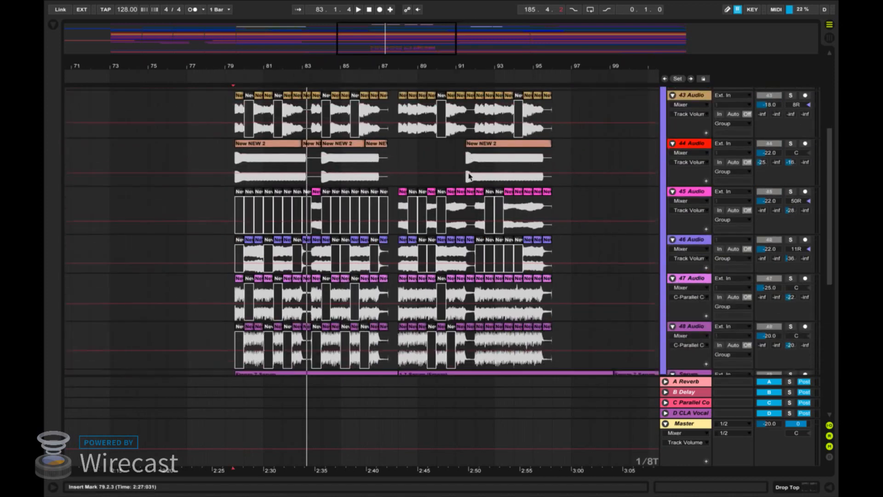
pyautogui.hscroll(2, 470, 178)
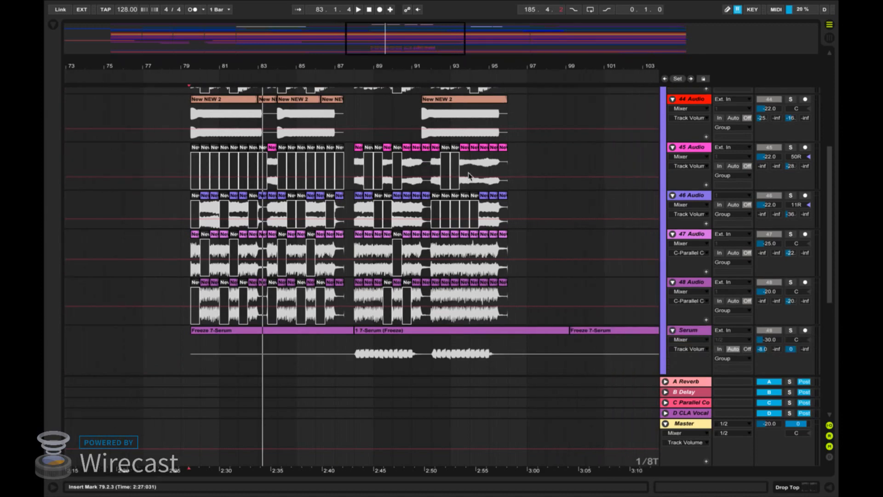
pyautogui.scroll(-4, 469, 176)
pyautogui.hscroll(1, 470, 176)
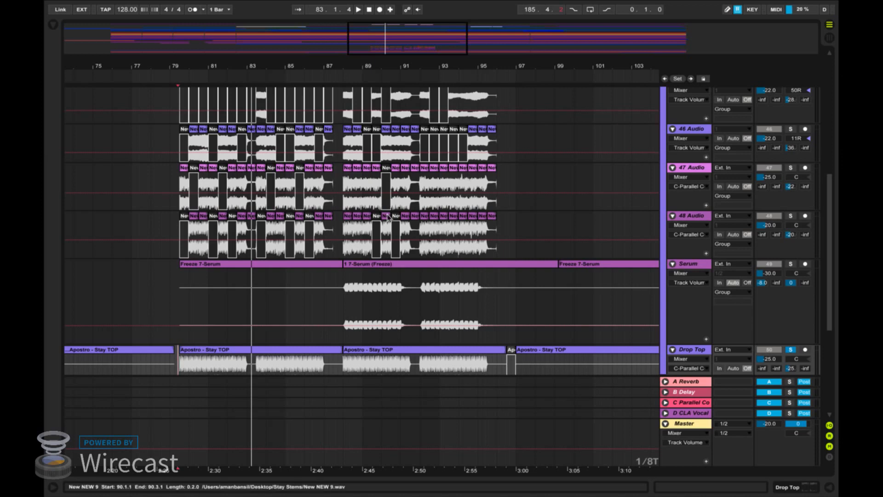
pyautogui.scroll(-5, 196, 223)
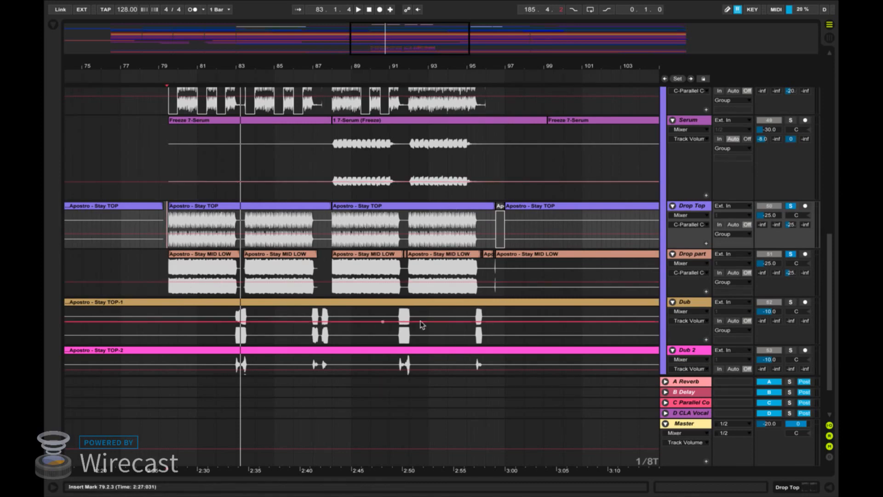
pyautogui.scroll(5, 357, 213)
pyautogui.scroll(5, 357, 213)
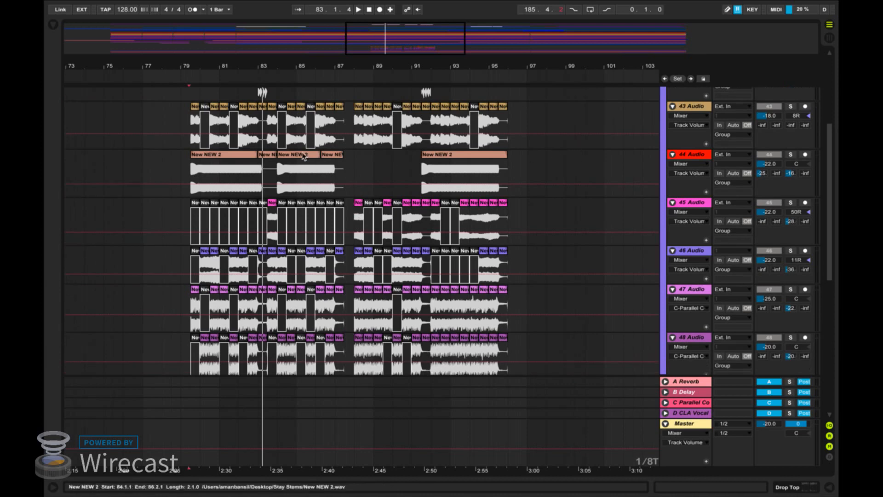
pyautogui.scroll(2, 425, 256)
pyautogui.scroll(-3, 425, 257)
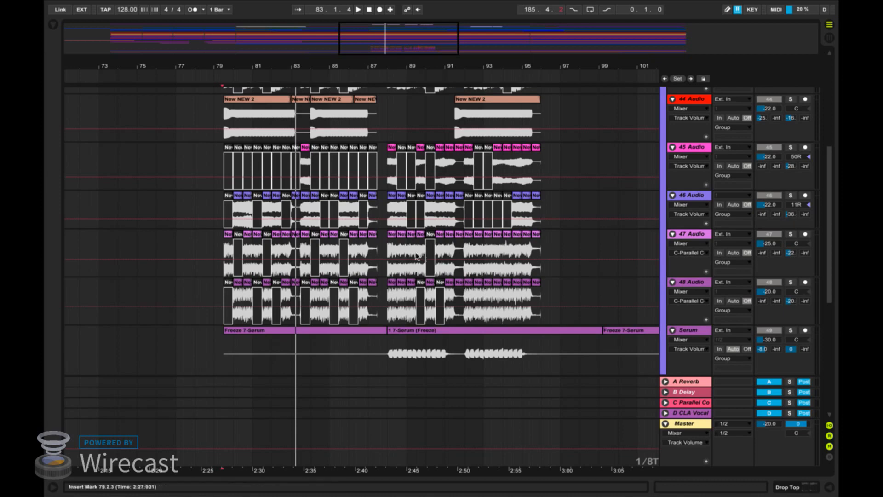
# Step: Solo the 47 Audio track and play it from 79.2.1, just before the drop
pyautogui.click(790, 235)
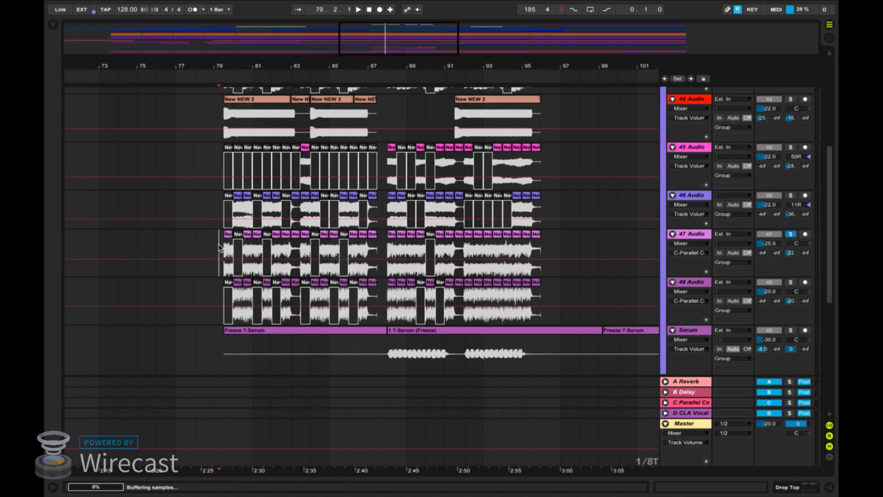
pyautogui.click(219, 250)
pyautogui.press('space')
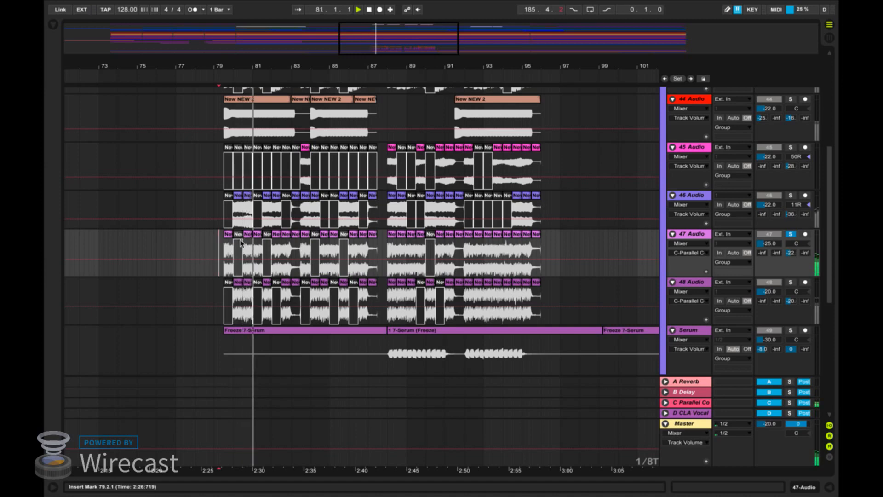
# Step: Solo the 46 Audio track and play it from the first clips of the drop at 79.3.2
pyautogui.click(791, 195)
pyautogui.click(226, 209)
pyautogui.press('space')
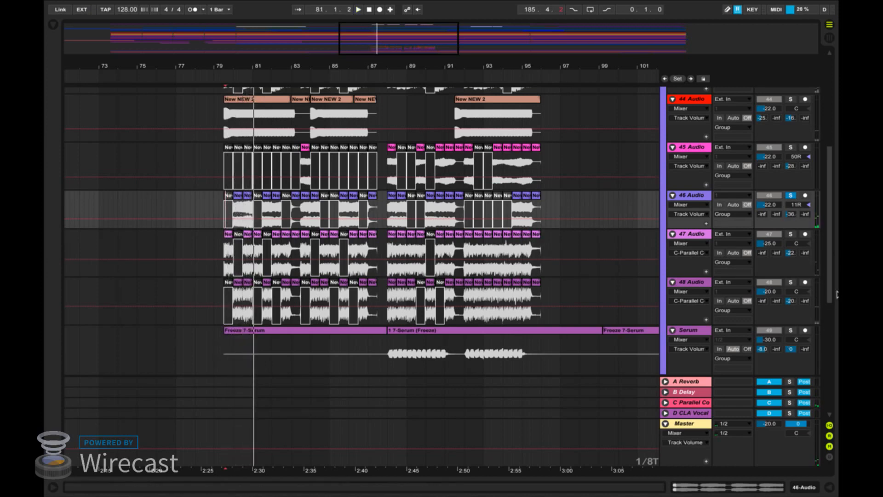
# Step: Solo the 48 Audio track, play it from 79.4.3, and turn its solo off
pyautogui.click(791, 282)
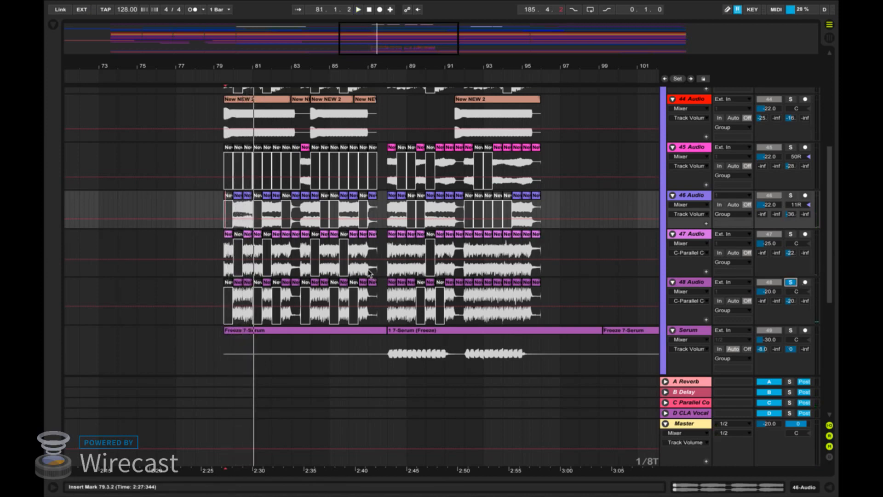
pyautogui.click(231, 287)
pyautogui.press('space')
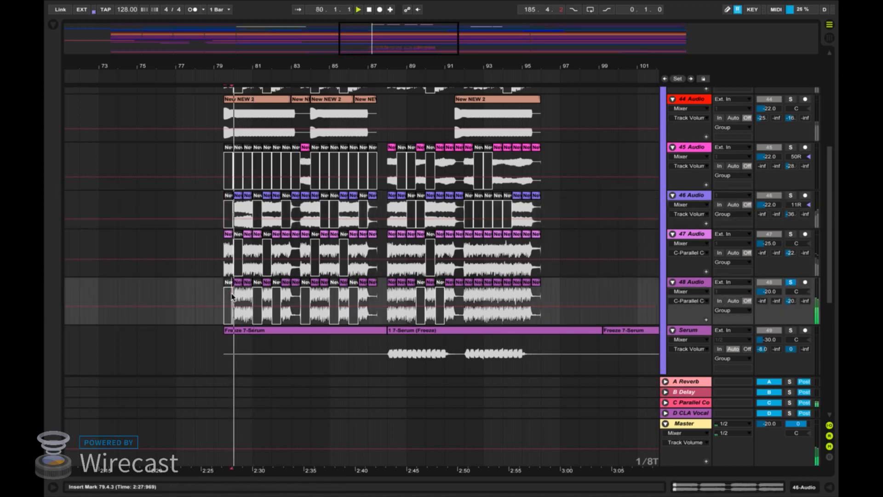
pyautogui.click(790, 283)
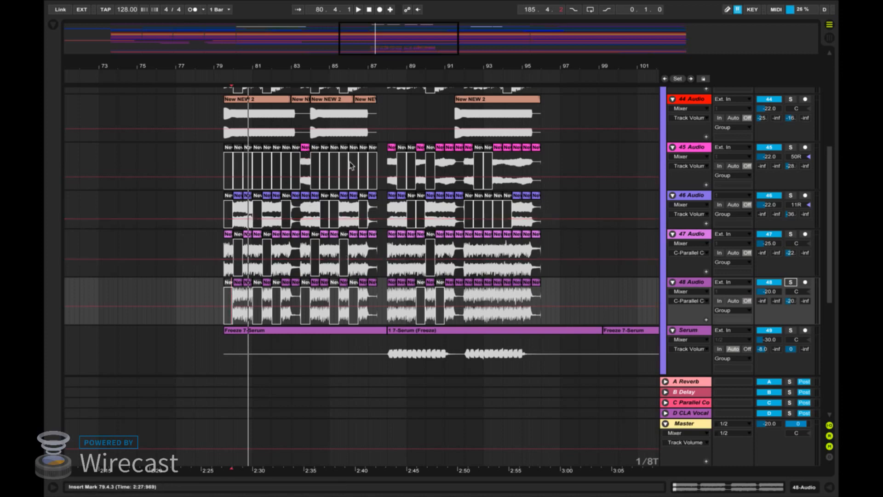
pyautogui.click(282, 253)
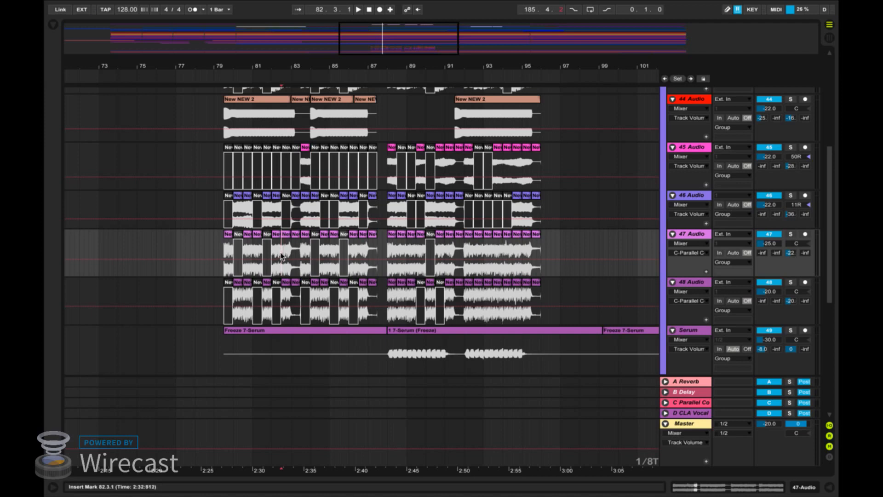
pyautogui.click(157, 6)
pyautogui.moveTo(131, 5)
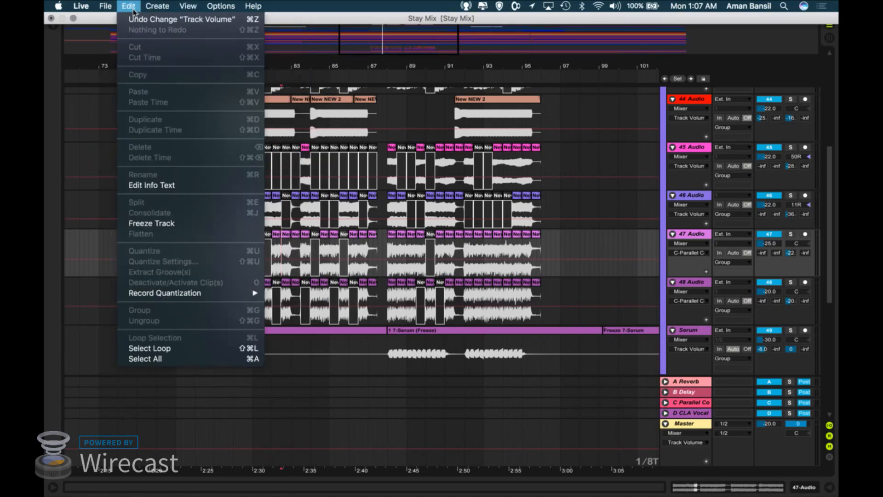
pyautogui.click(293, 251)
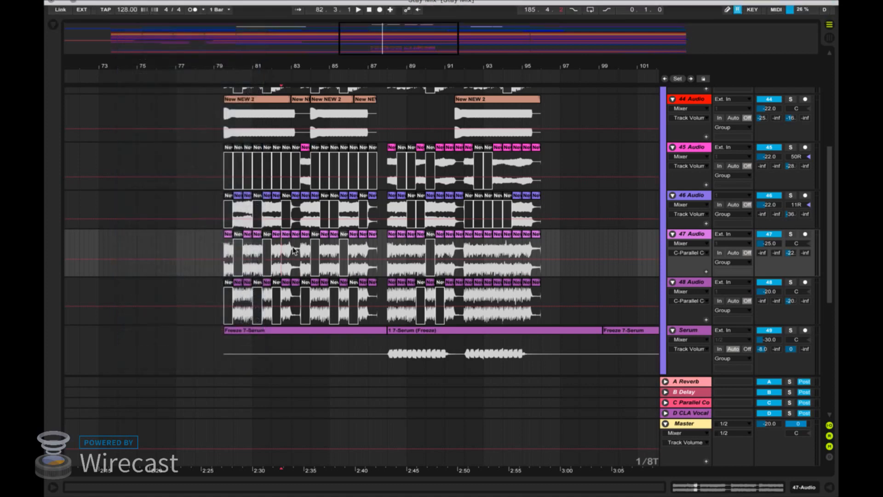
pyautogui.click(279, 255)
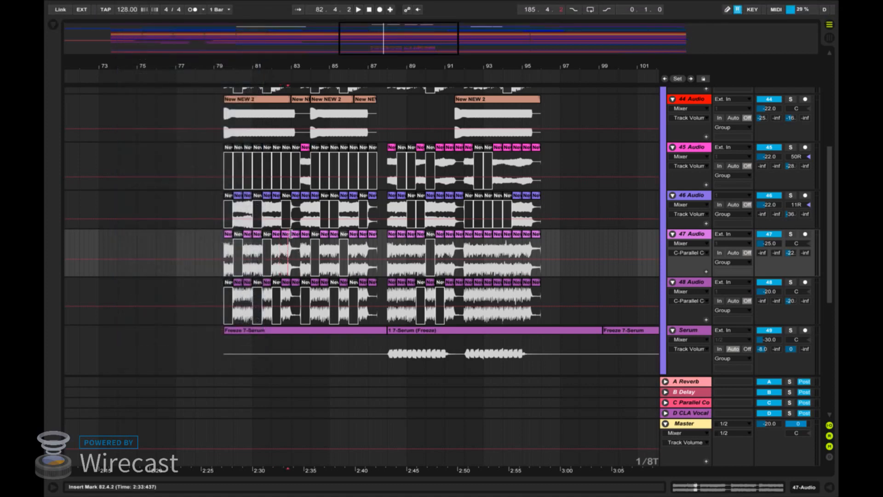
pyautogui.click(285, 255)
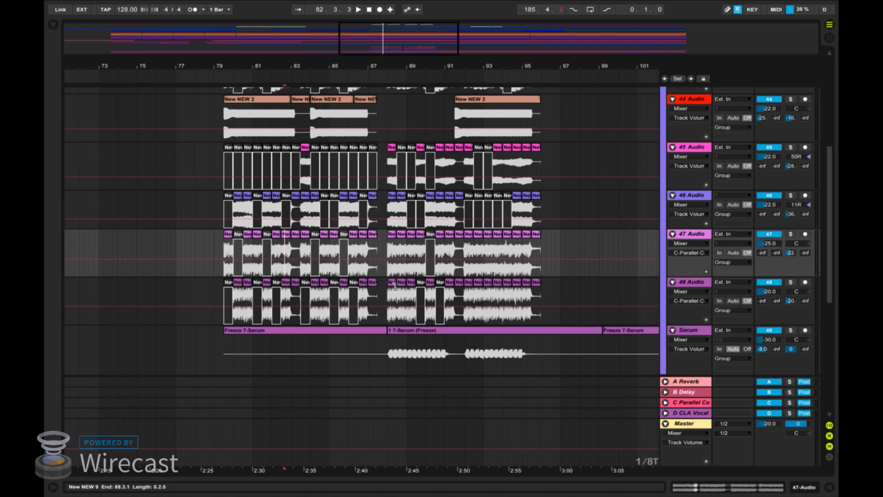
# Step: Solo the 44 Audio track, play it from 79.2.1, and turn its solo off
pyautogui.scroll(3, 252, 167)
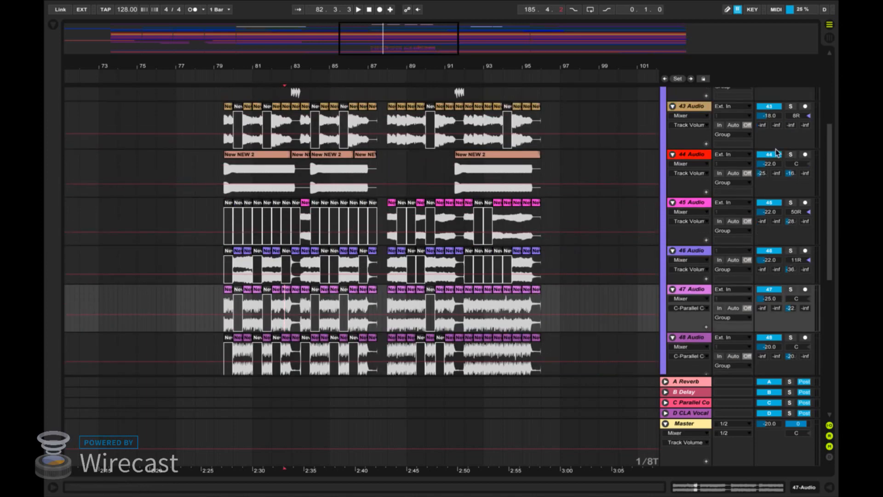
pyautogui.click(790, 155)
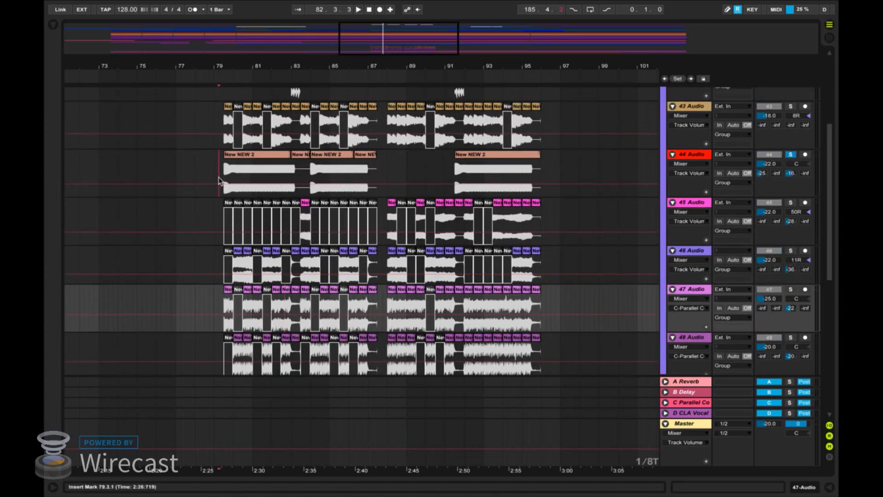
pyautogui.click(219, 180)
pyautogui.press('space')
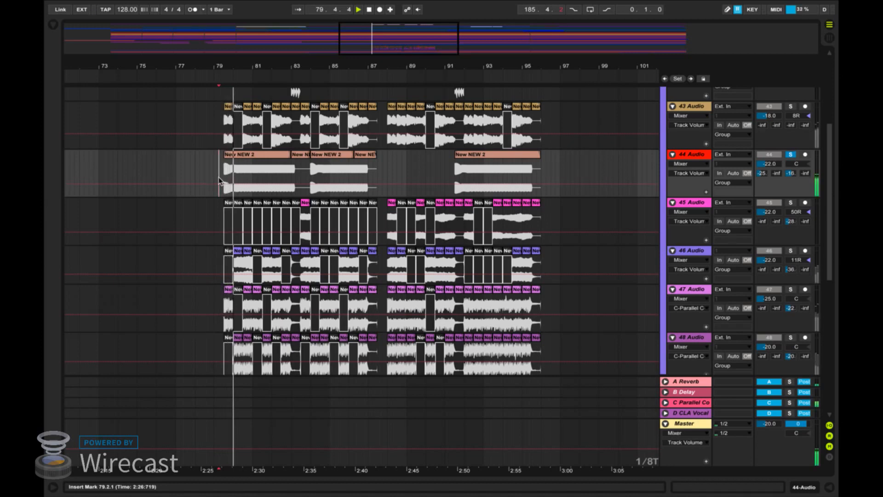
pyautogui.press('space')
pyautogui.click(791, 156)
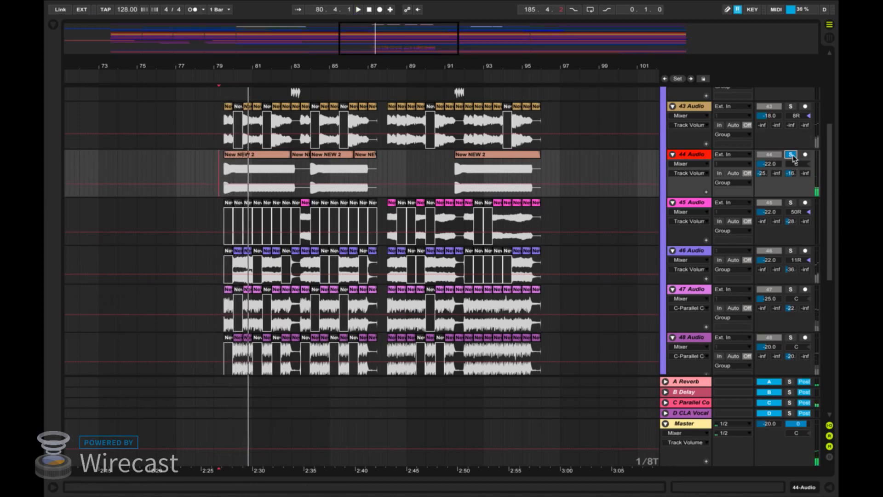
# Step: Place the insert marker at 76.2.3 on the 43 Audio track and play the full drop with no track soloed
pyautogui.scroll(4, 786, 162)
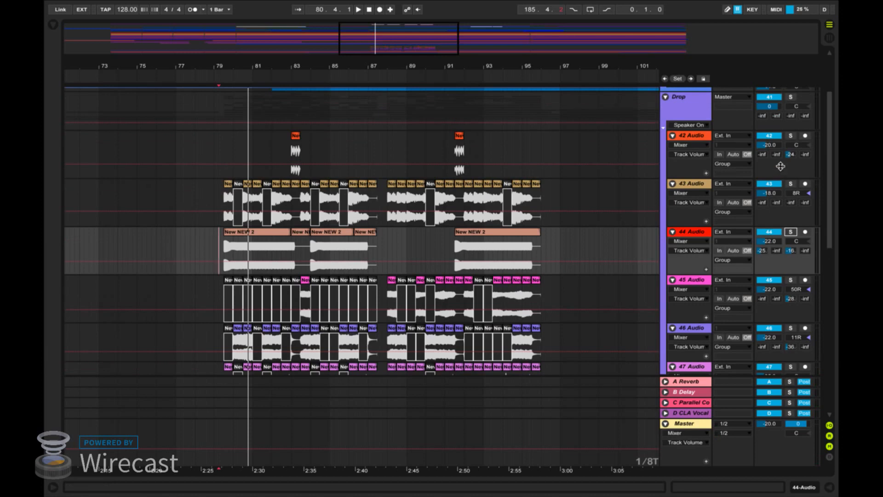
pyautogui.click(776, 193)
pyautogui.click(164, 197)
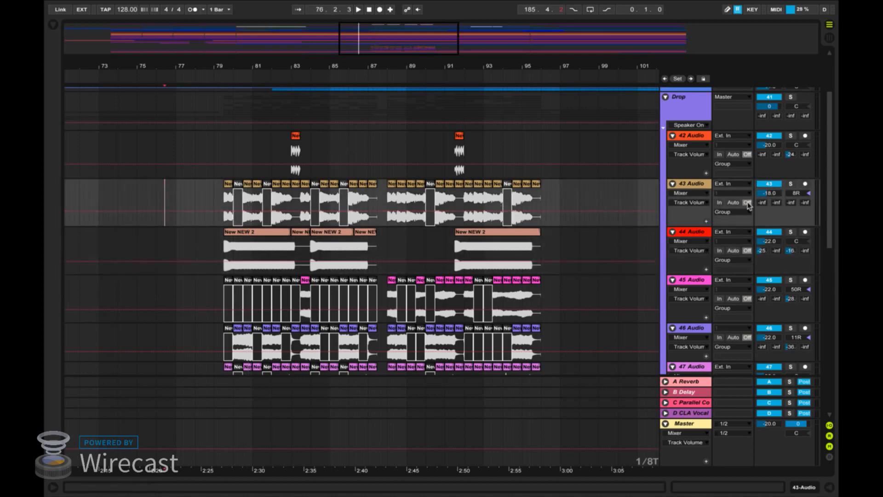
pyautogui.click(791, 184)
pyautogui.click(791, 184)
pyautogui.scroll(5, 791, 184)
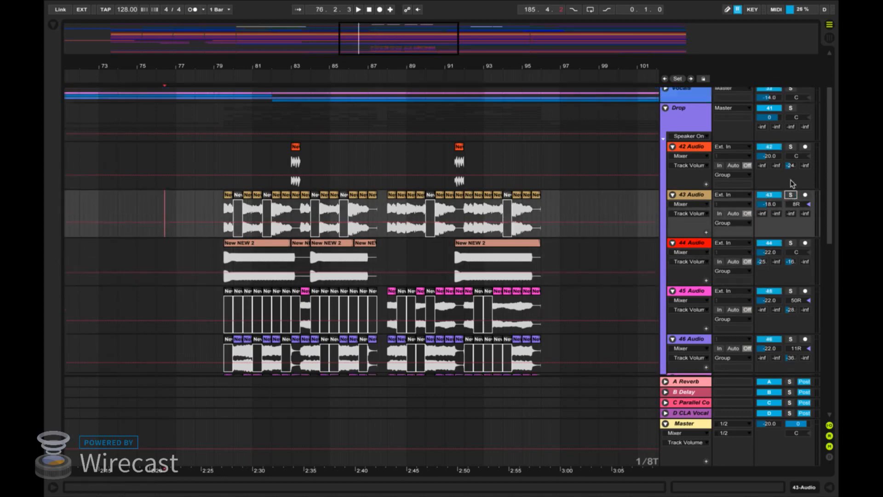
pyautogui.scroll(-8, 792, 184)
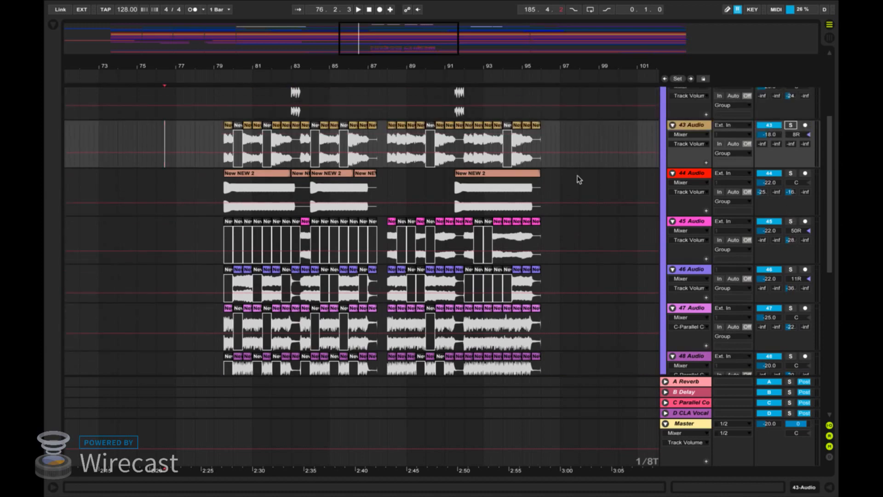
pyautogui.press('space')
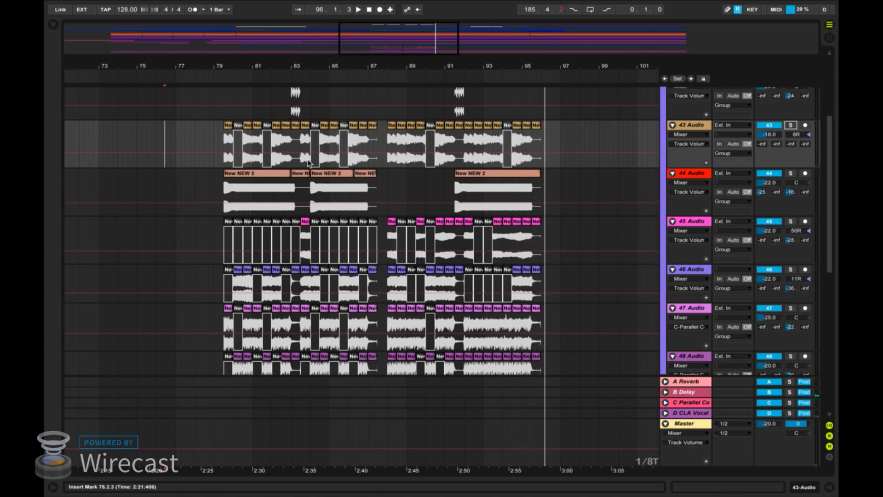
# Step: Solo the Drop Top and Drop part tracks together and play them from 79.2.1
pyautogui.scroll(-5, 282, 255)
pyautogui.scroll(-2, 282, 252)
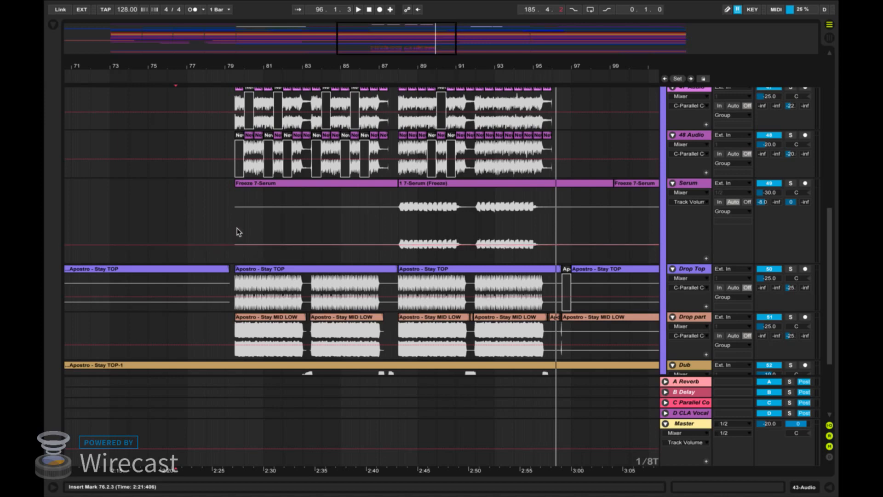
pyautogui.click(791, 269)
pyautogui.keyDown('ctrl'); pyautogui.click(790, 317); pyautogui.keyUp('ctrl')
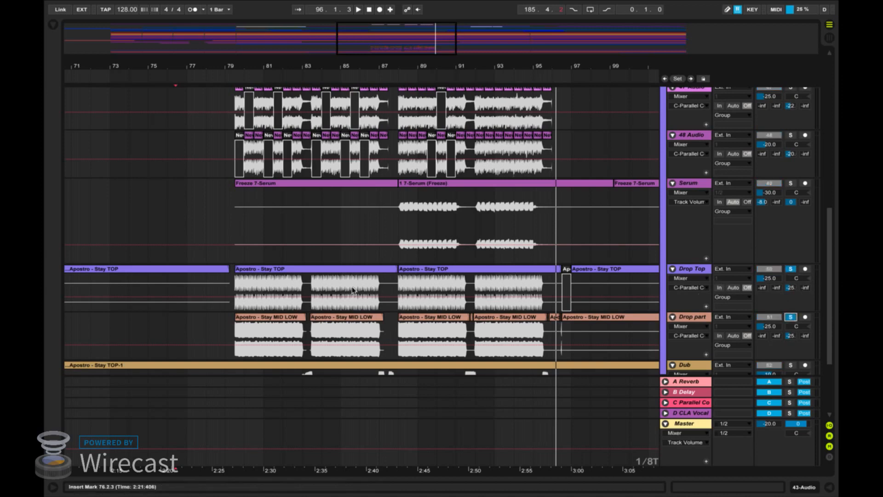
pyautogui.click(230, 306)
pyautogui.press('space')
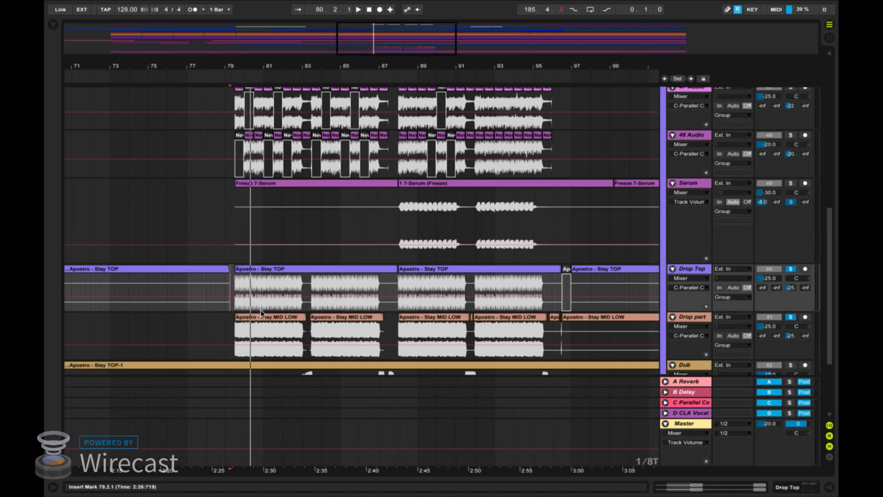
pyautogui.scroll(2, 260, 310)
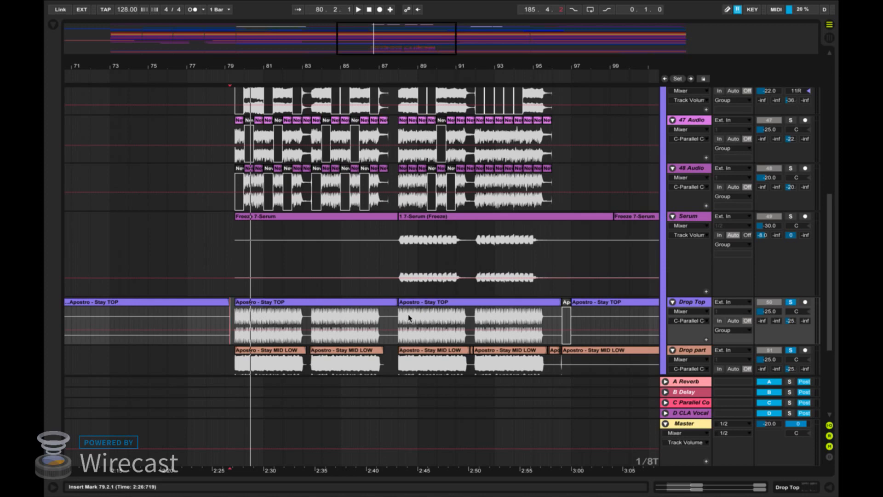
pyautogui.scroll(4, 357, 184)
pyautogui.scroll(2, 358, 184)
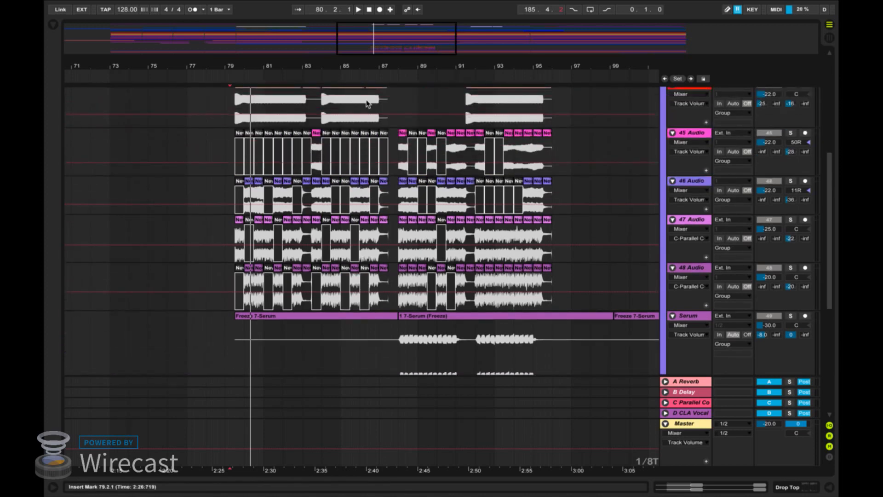
pyautogui.scroll(4, 367, 103)
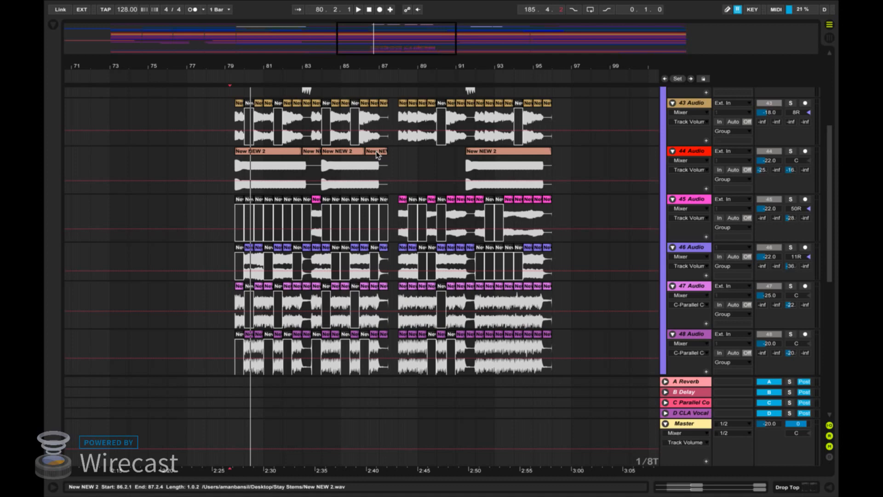
# Step: Unfold the 55 Audio track, solo it alone in place of Drop Top and Drop part, and play it from 79.2.1
pyautogui.scroll(-10, 377, 154)
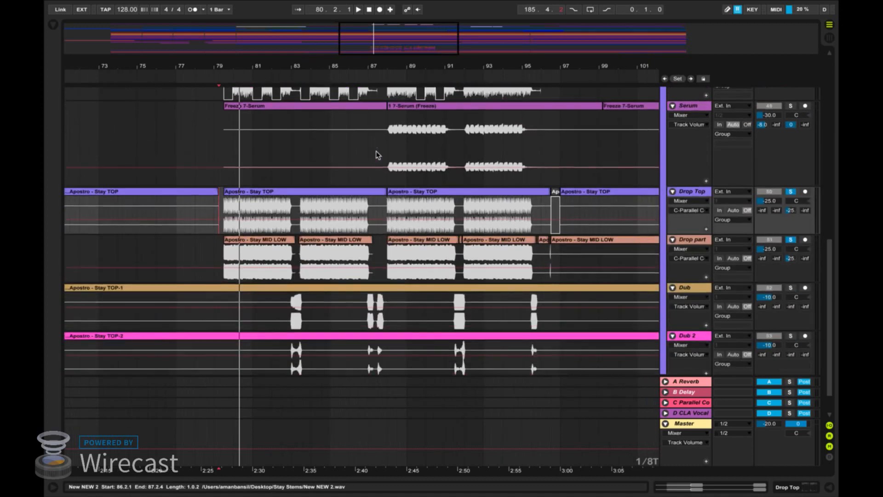
pyautogui.hscroll(1, 376, 154)
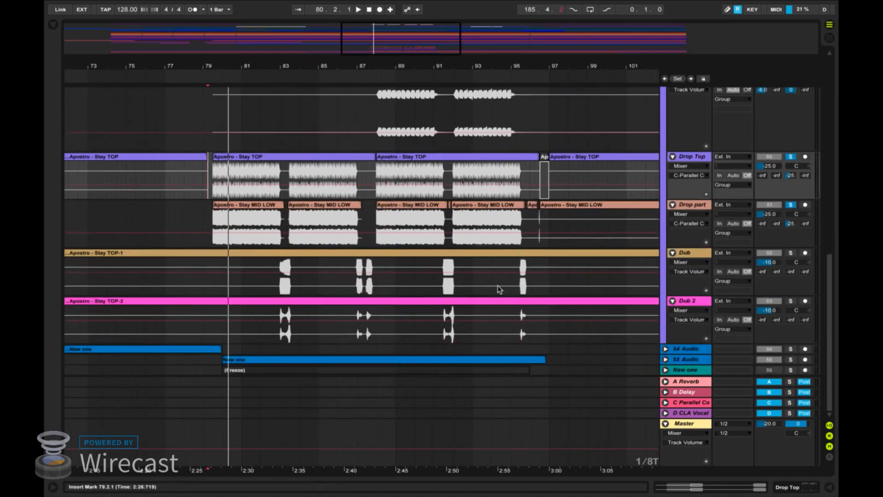
pyautogui.click(665, 362)
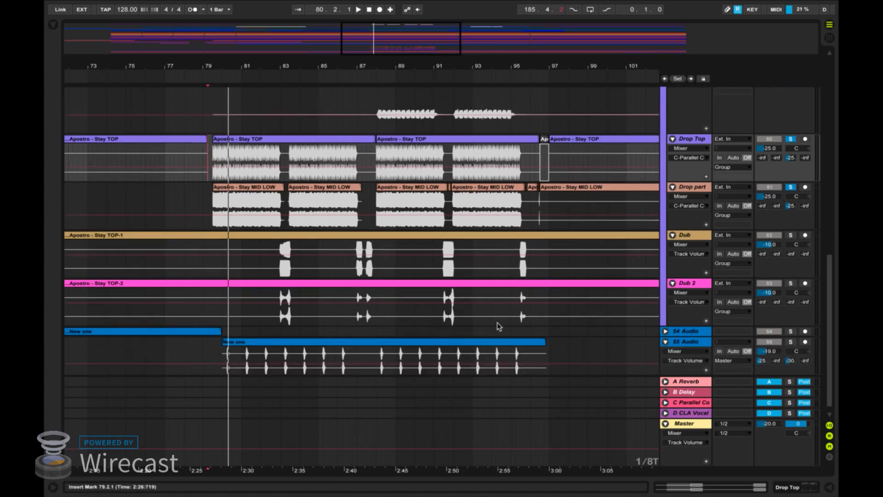
pyautogui.scroll(-2, 496, 325)
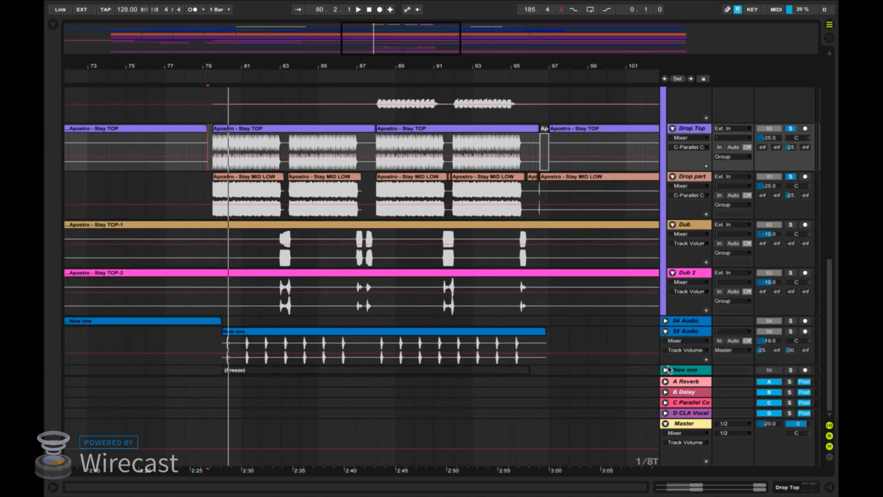
pyautogui.click(789, 332)
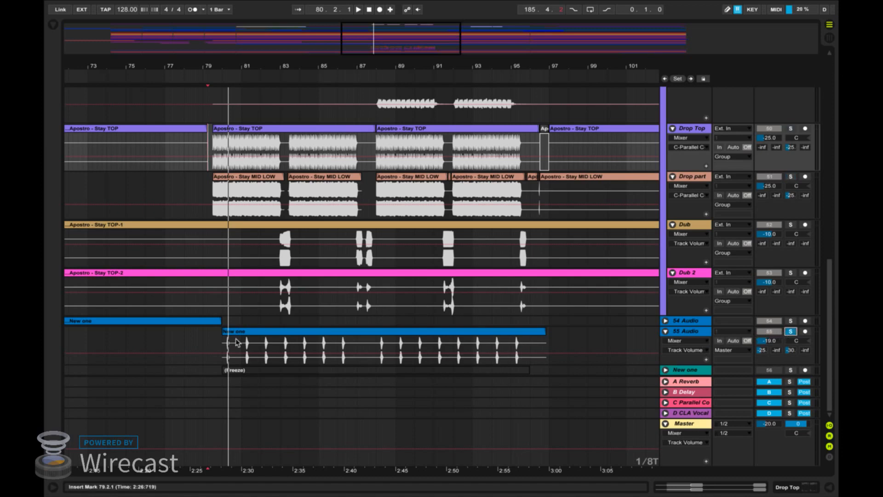
pyautogui.press('space')
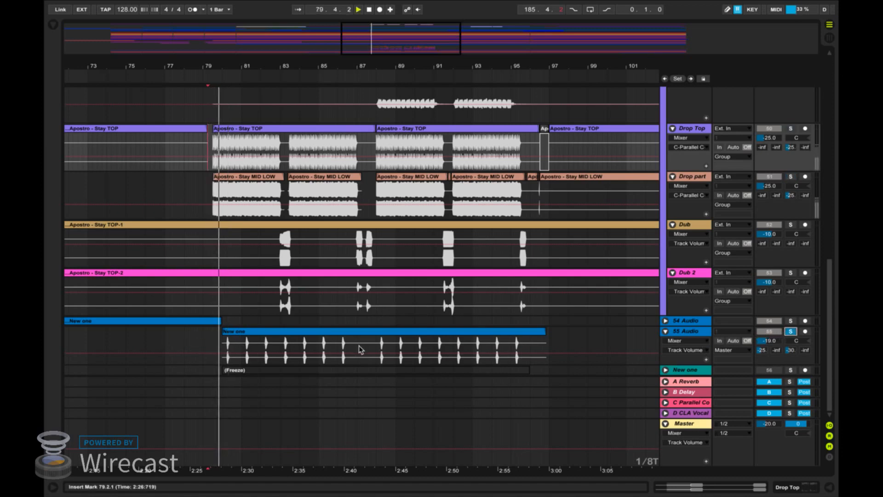
# Step: Turn off the 55 Audio track's solo and play the full drop from 79.4.2 on that track
pyautogui.click(792, 332)
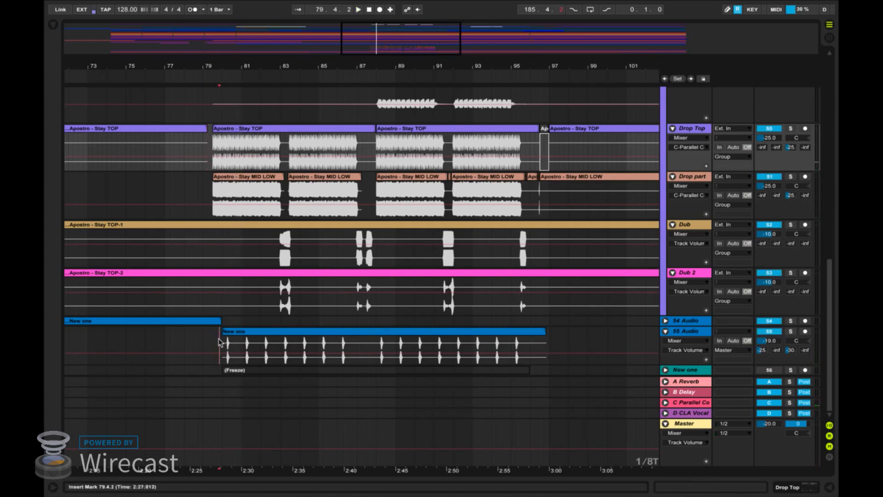
pyautogui.click(219, 346)
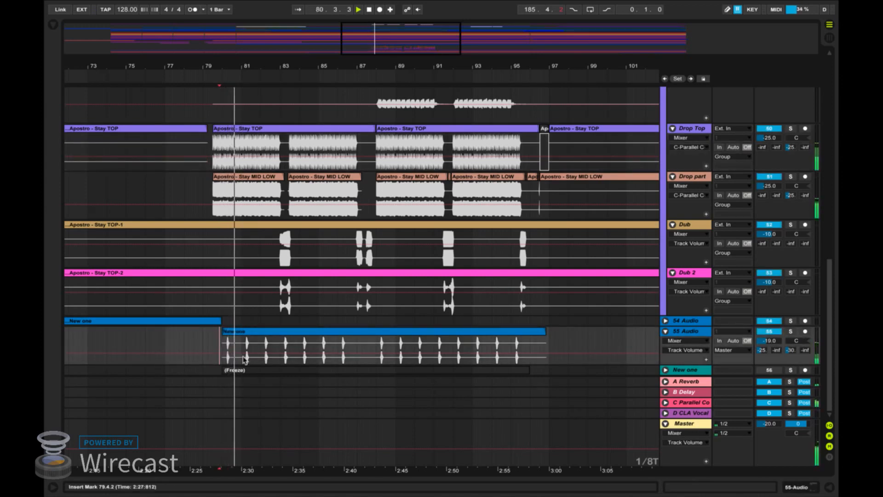